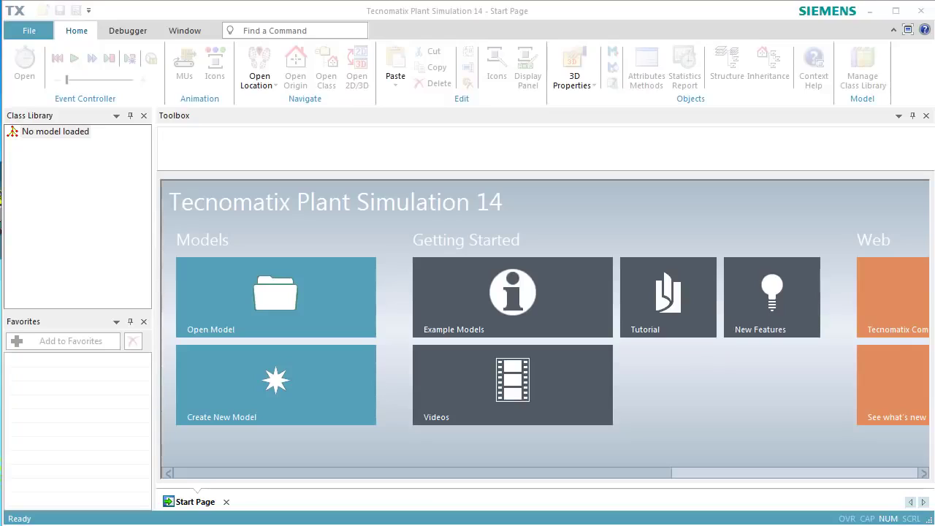
- Create a new 3D model and show its maximized frame window in planning view
click(347, 401)
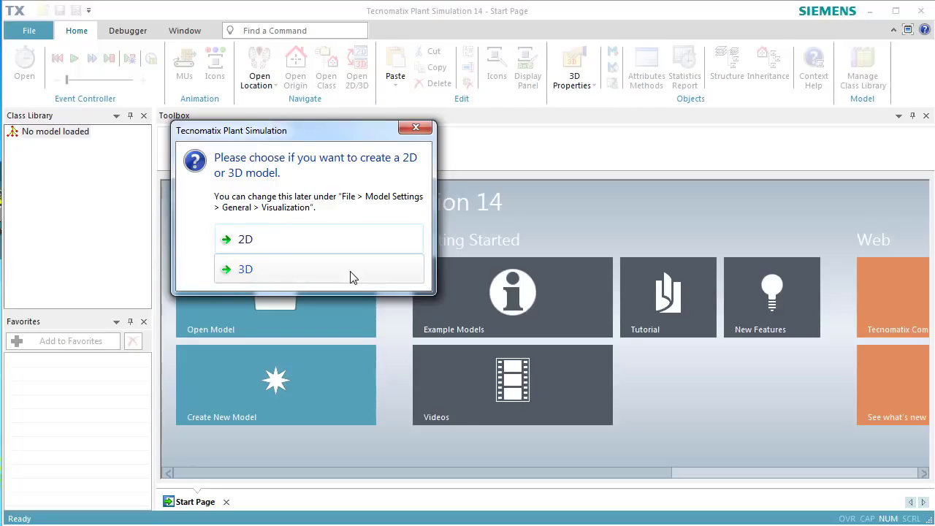
click(350, 272)
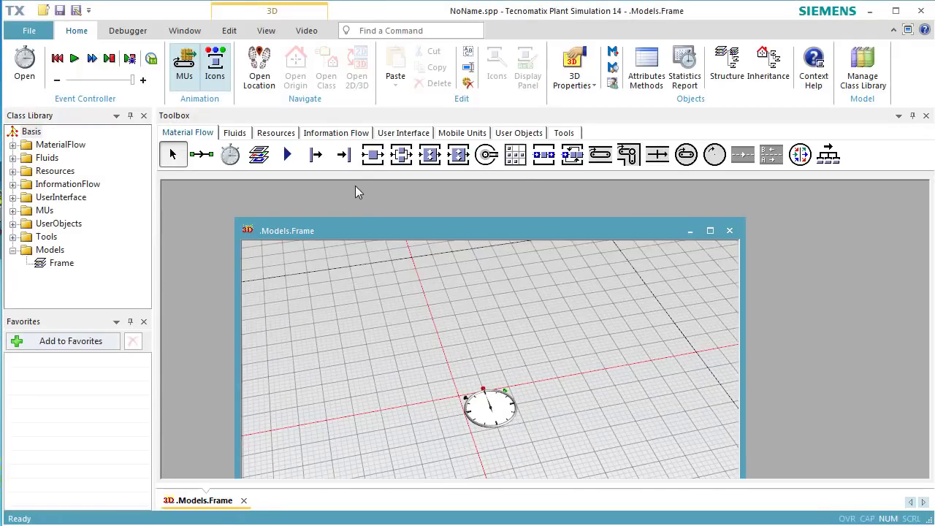
click(268, 34)
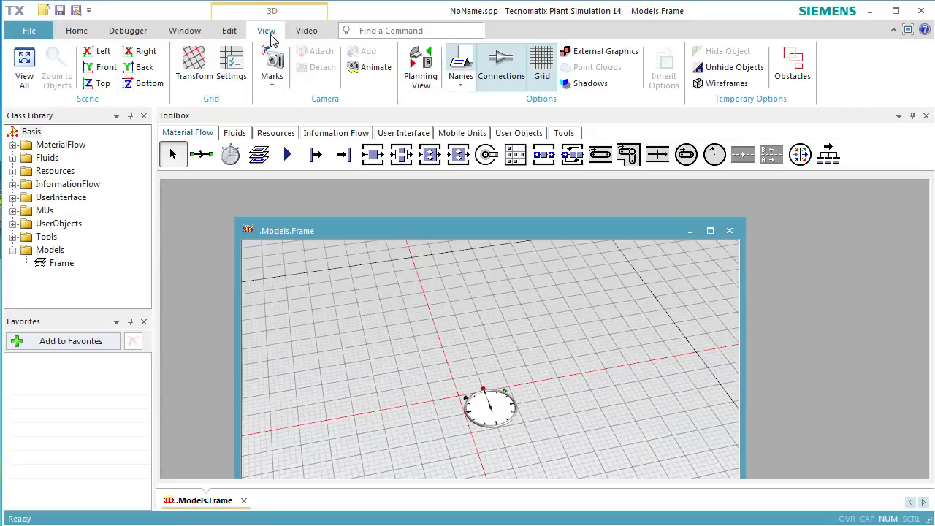
click(418, 81)
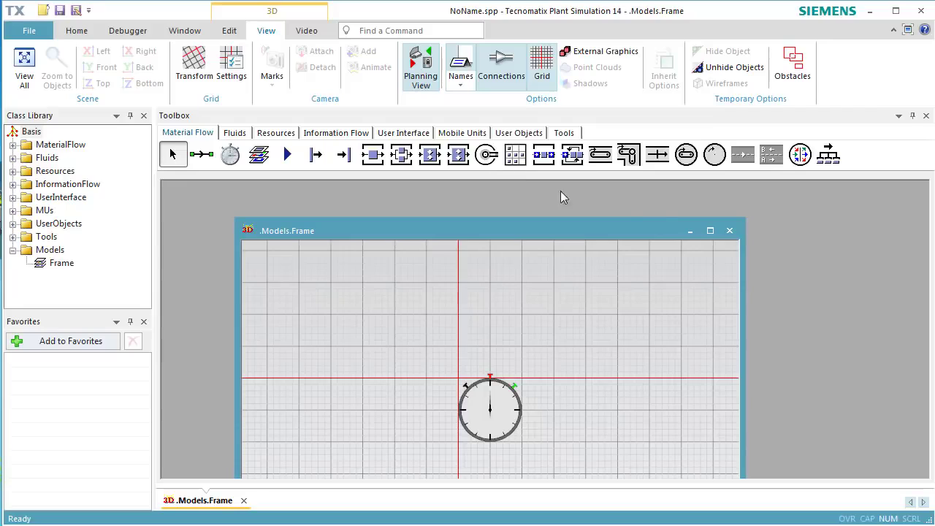
click(709, 232)
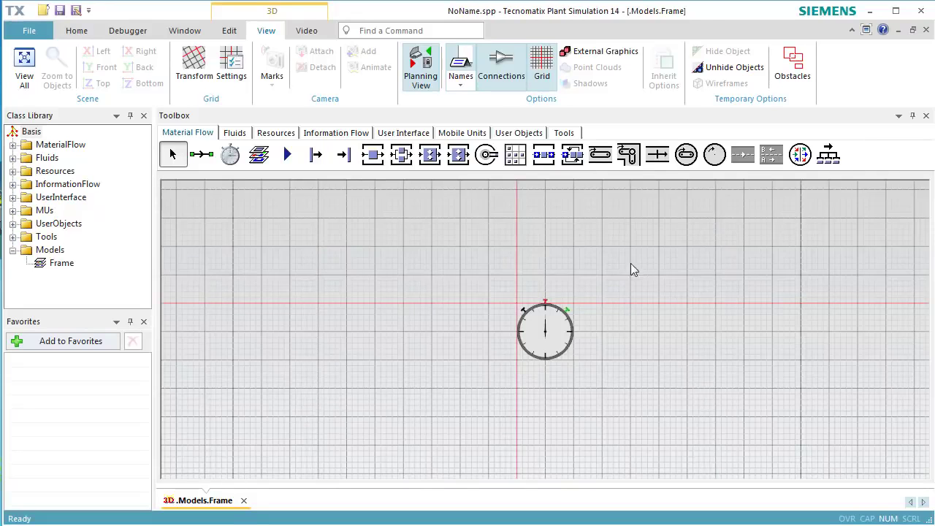
drag(621, 317, 293, 223)
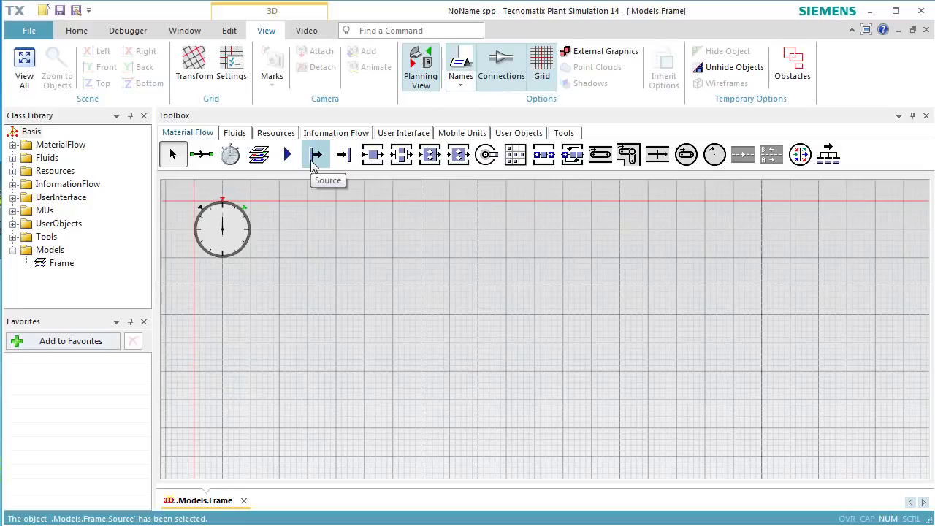
- Place a Source below the event controller, followed by three SingleProc stations spaced out in the same row
click(314, 161)
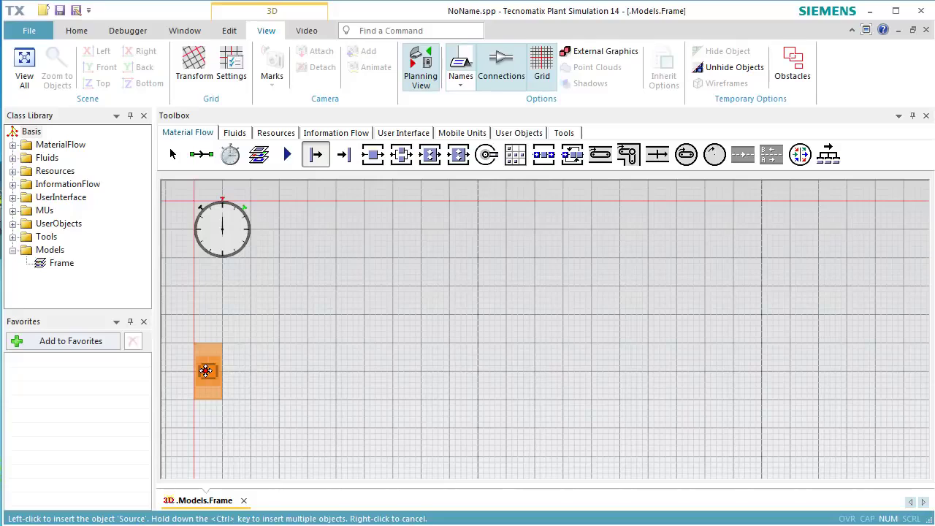
click(206, 371)
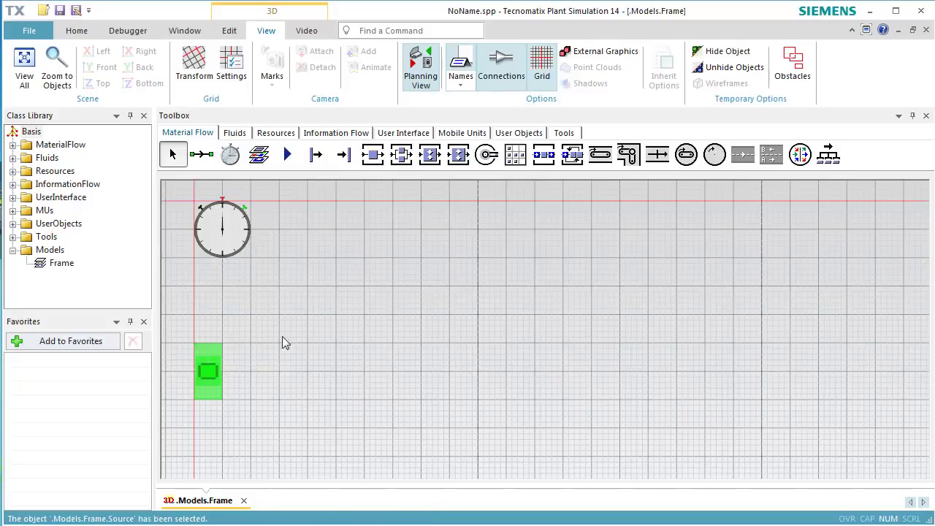
click(370, 162)
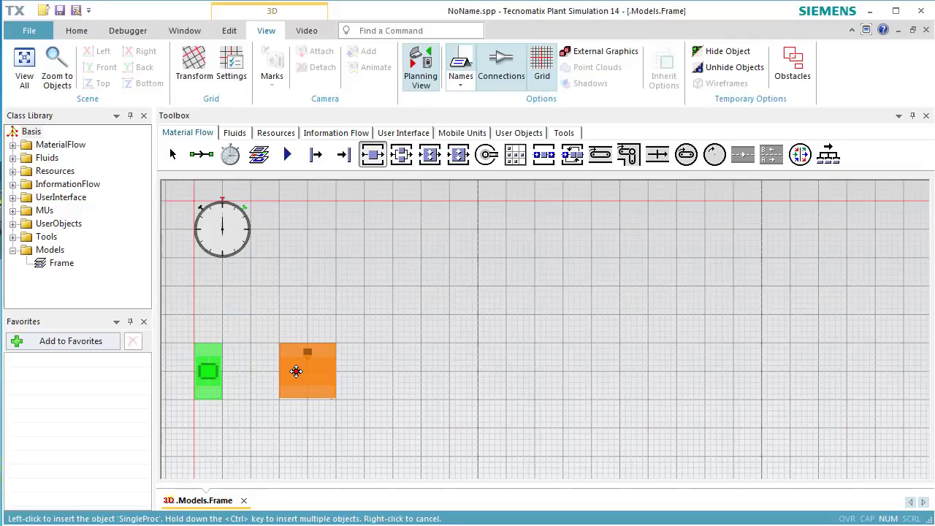
ctrl+click(297, 372)
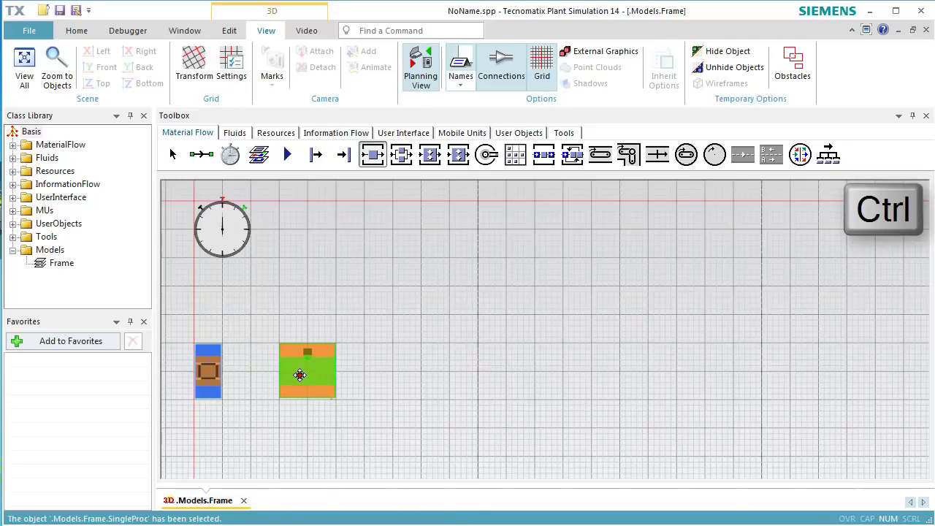
ctrl+click(424, 382)
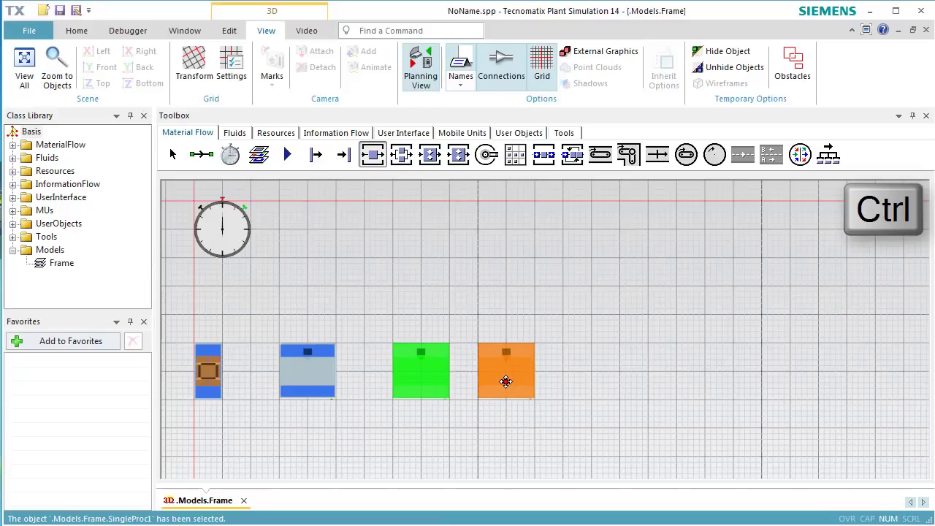
ctrl+click(523, 382)
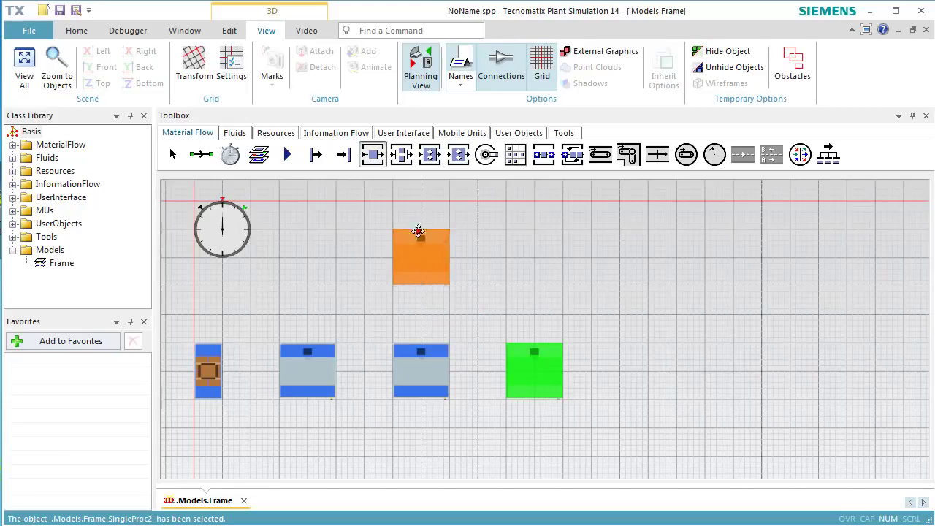
- Place a Drain at the end of the row, after the third SingleProc station
click(352, 161)
click(353, 161)
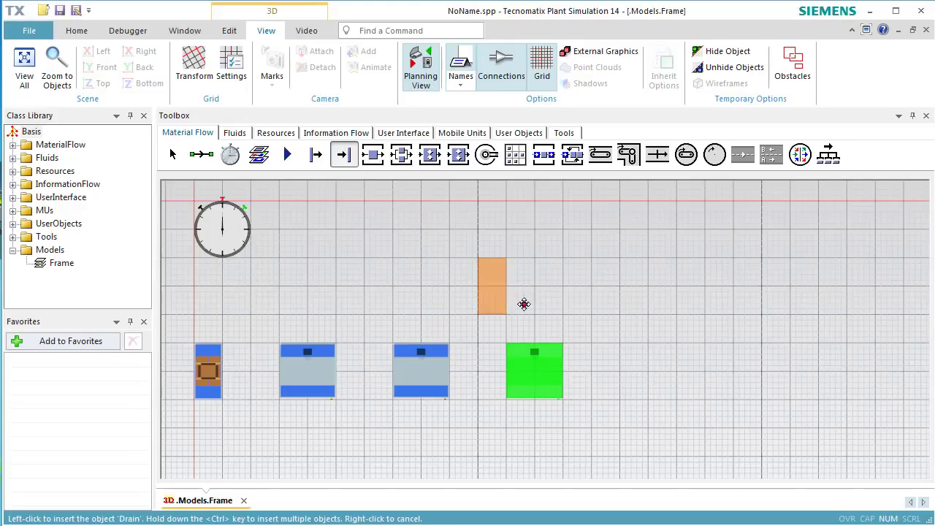
click(653, 388)
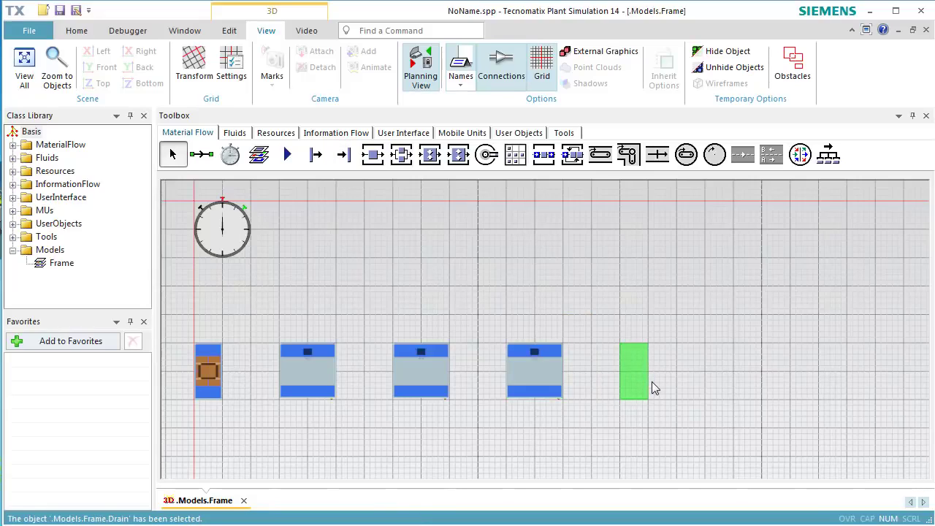
- Connect the Source, the three SingleProc stations and the Drain in sequence with Connectors
click(204, 159)
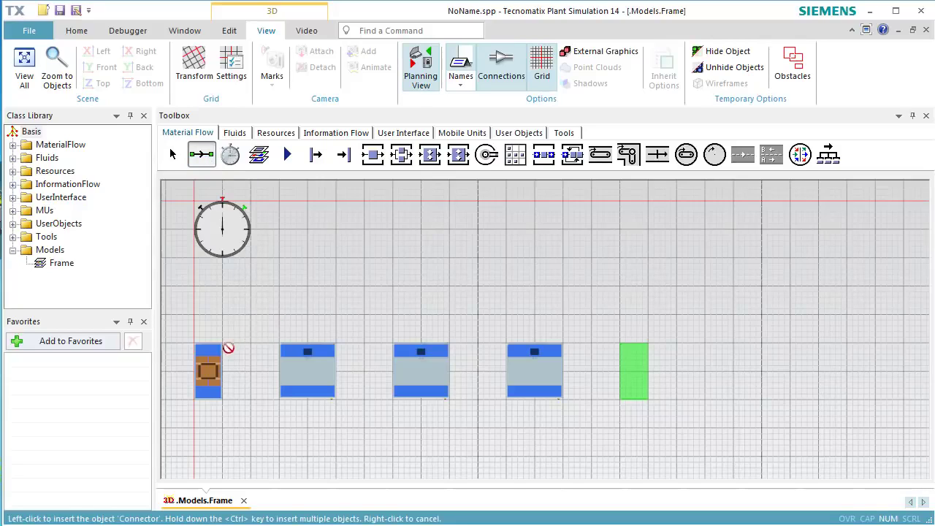
key(ctrl)
click(208, 369)
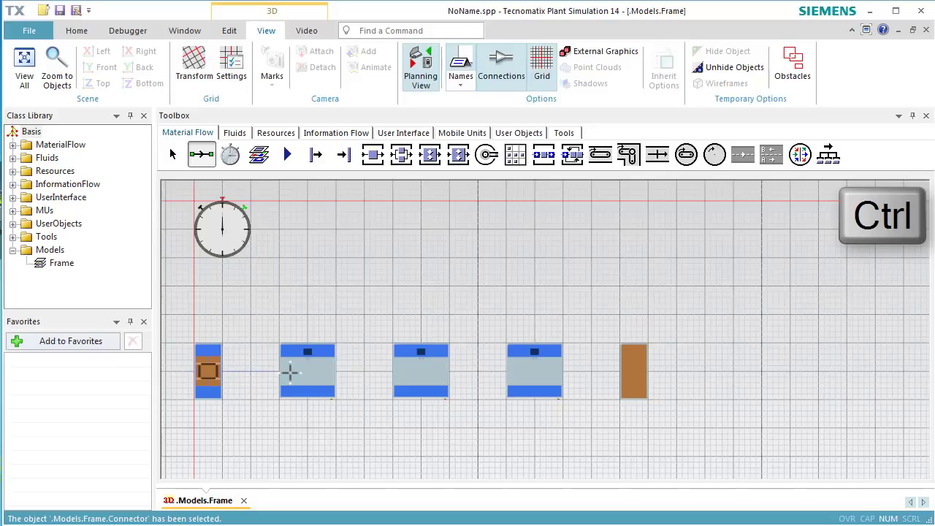
click(291, 372)
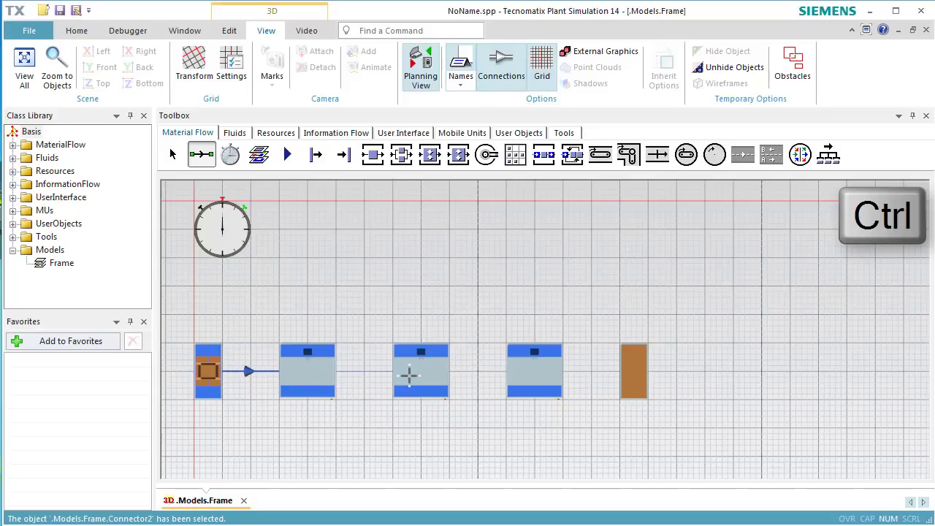
click(409, 374)
click(409, 375)
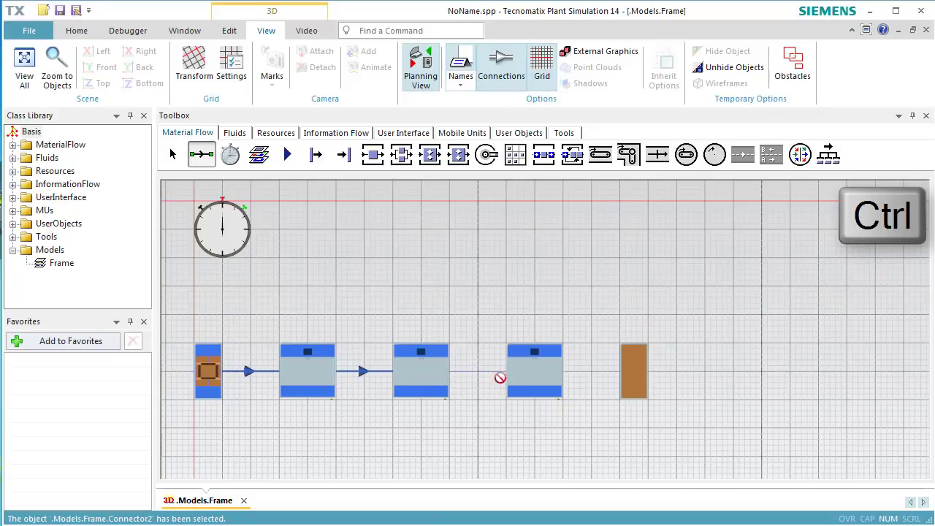
click(522, 375)
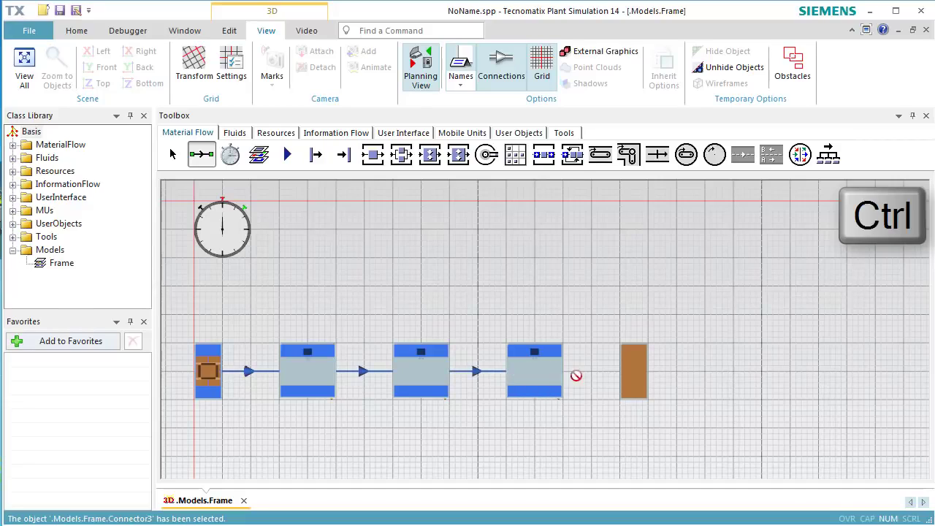
ctrl+click(631, 376)
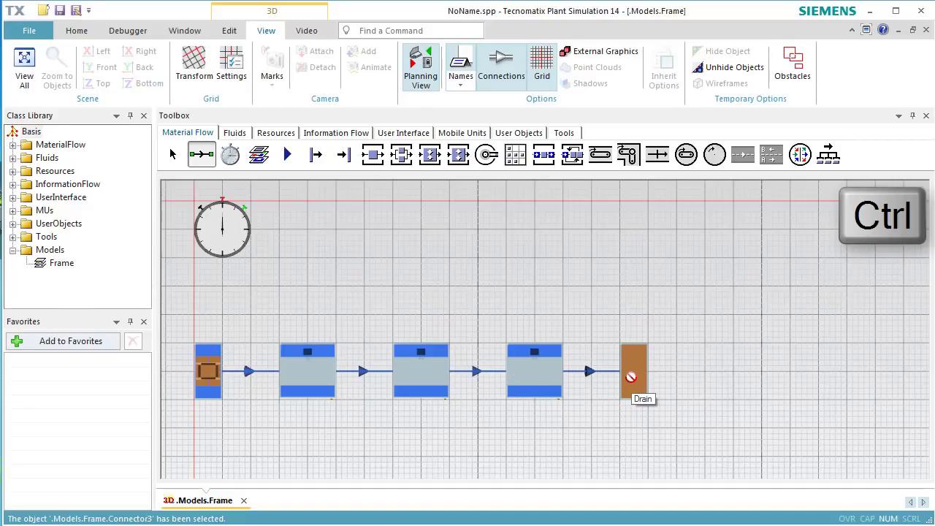
key(Escape)
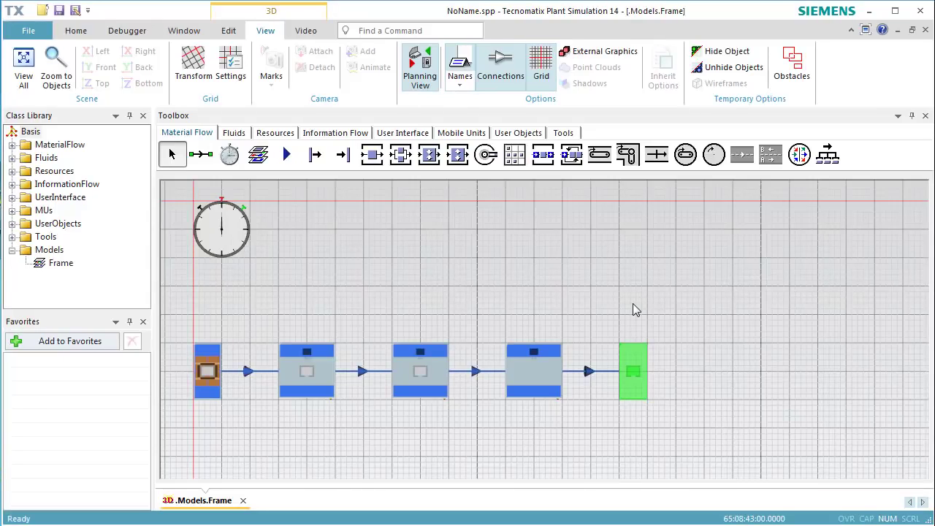
- Turn off the planning view and run the simulation from a reset state
click(423, 82)
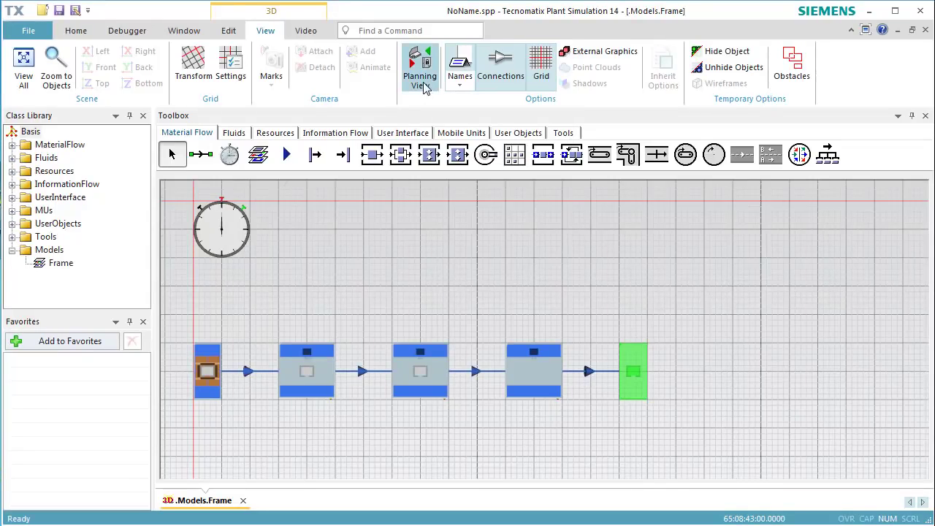
click(75, 30)
click(65, 62)
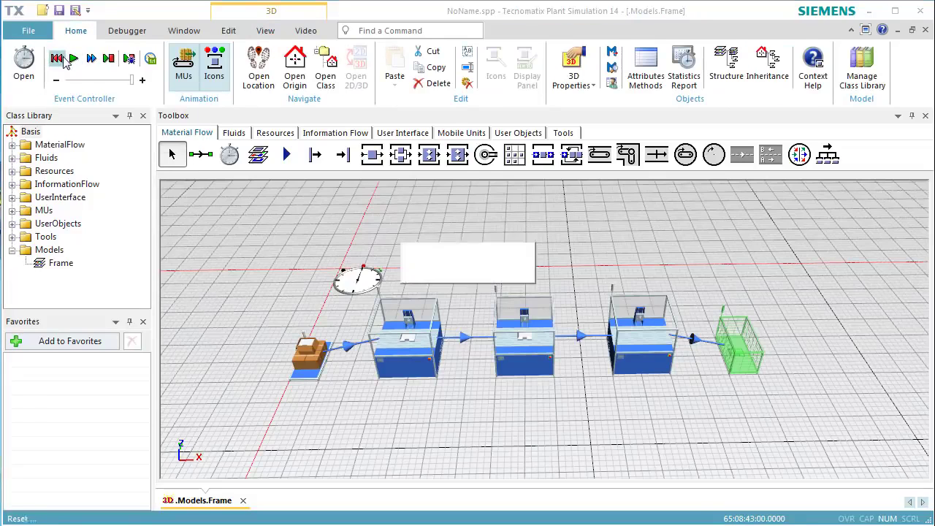
click(73, 60)
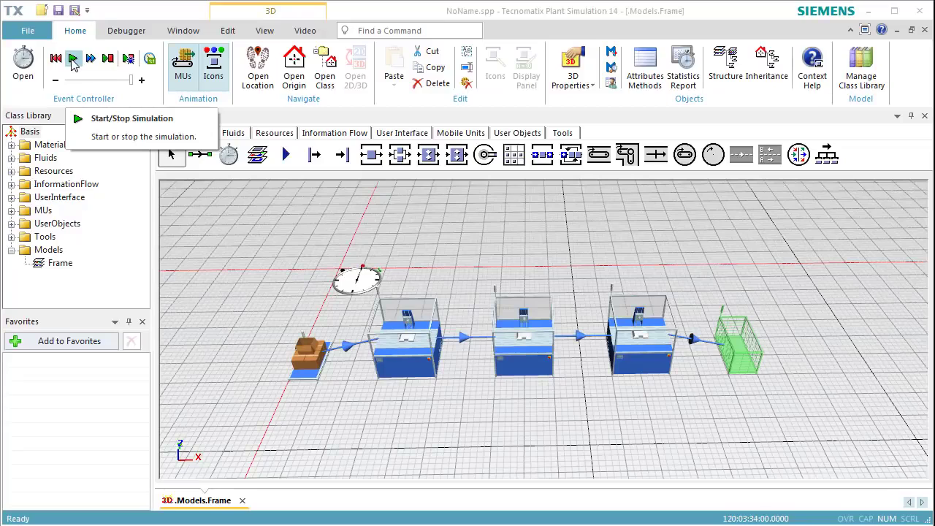
- Check the total throughput in the Drain's type statistics, and close its dialog
double_click(730, 349)
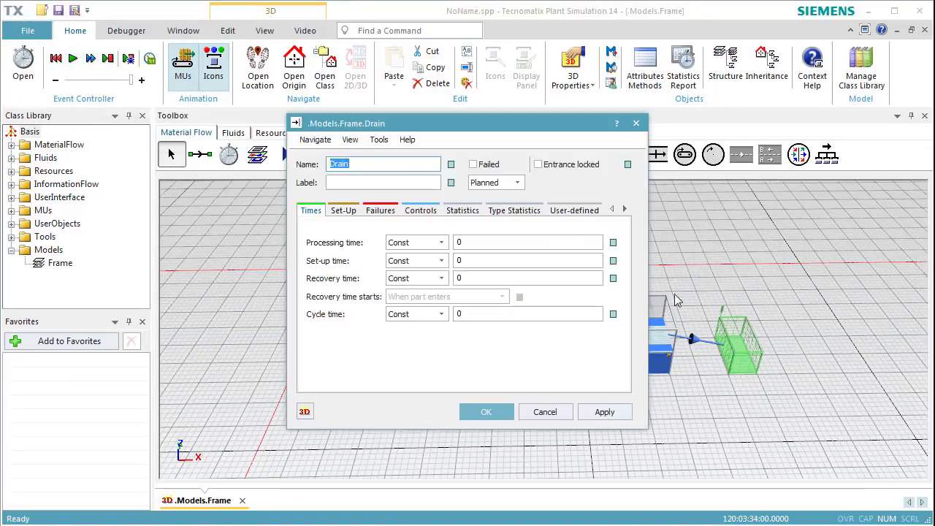
click(528, 212)
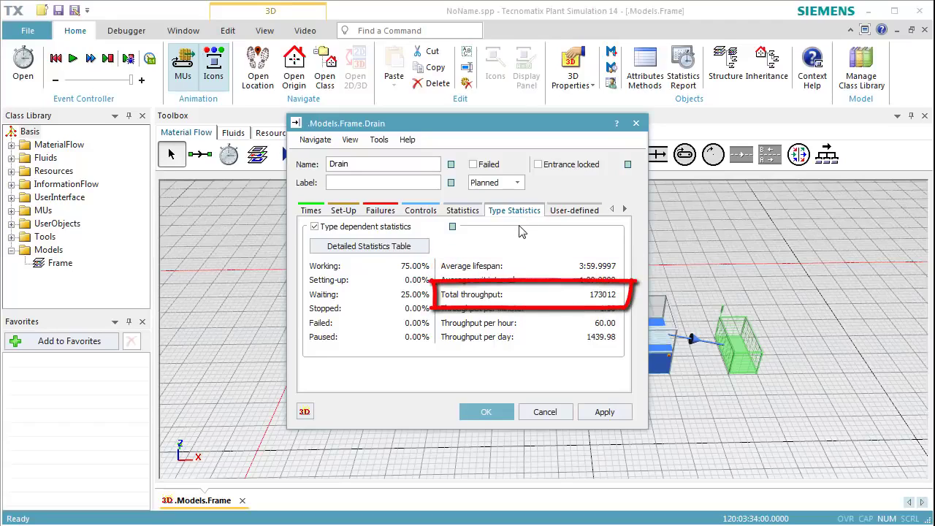
click(488, 413)
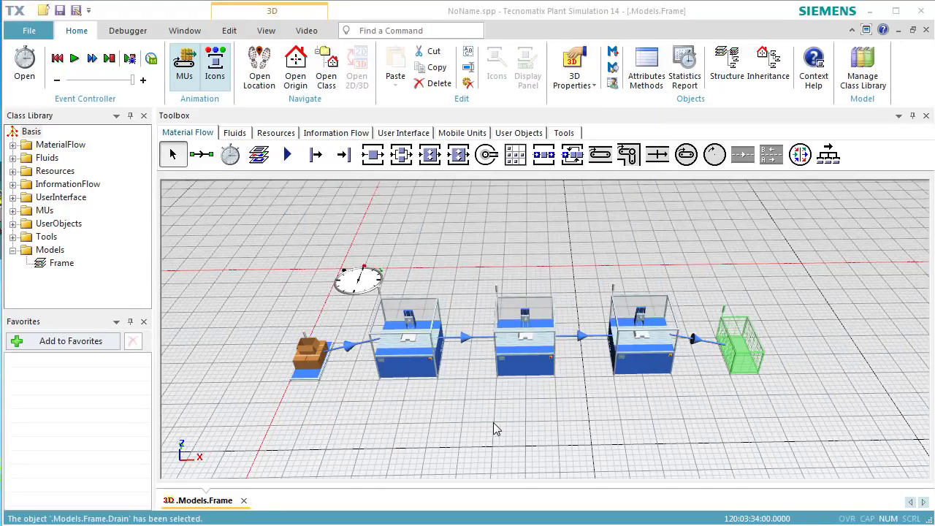
- Examine the resource statistics of the middle SingleProc station, and close its dialog
double_click(525, 358)
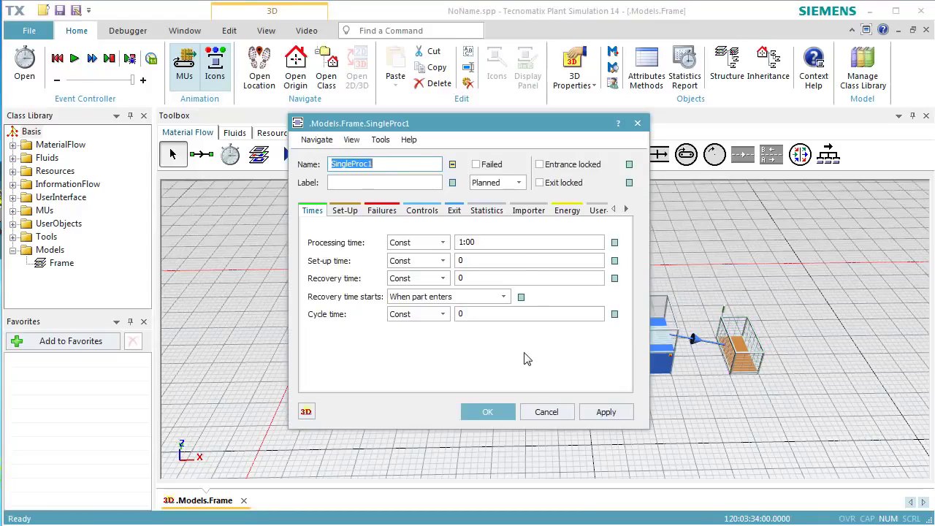
click(488, 212)
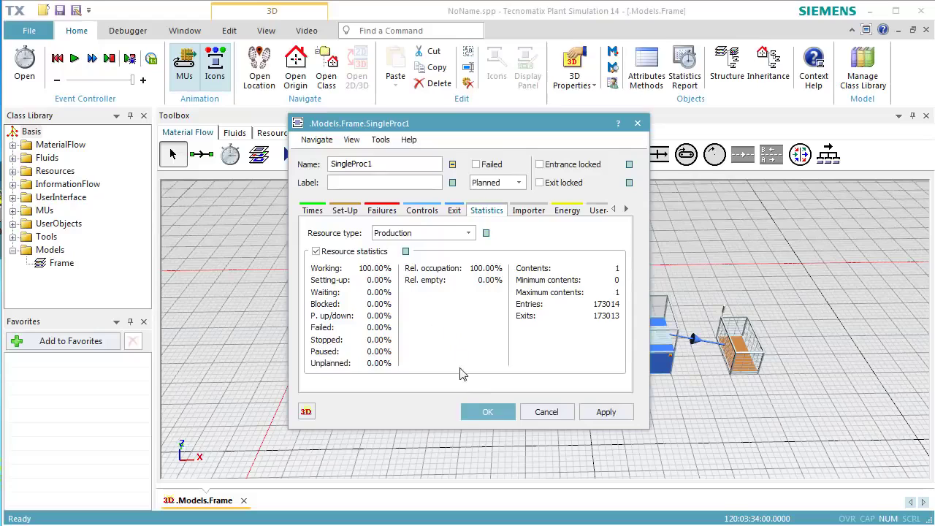
click(485, 411)
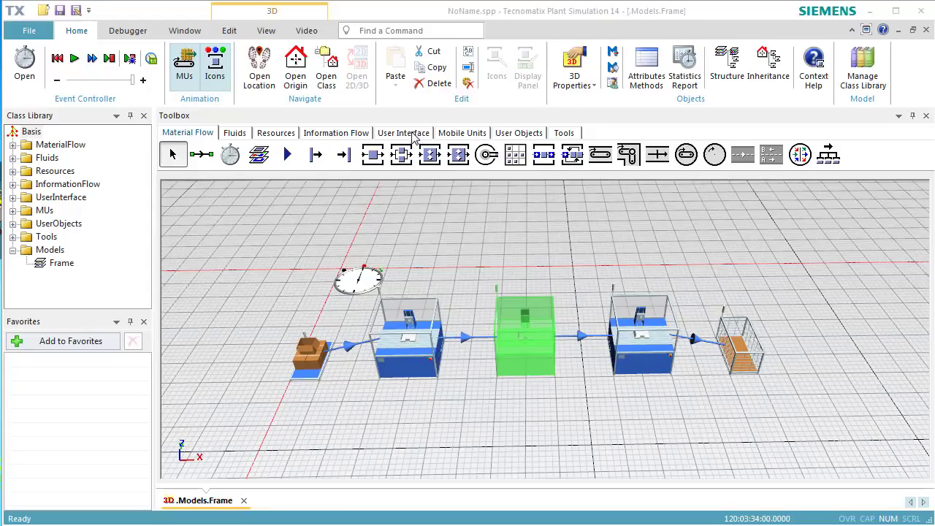
- Insert a Chart object in the frame just behind the Drain
click(413, 136)
click(258, 156)
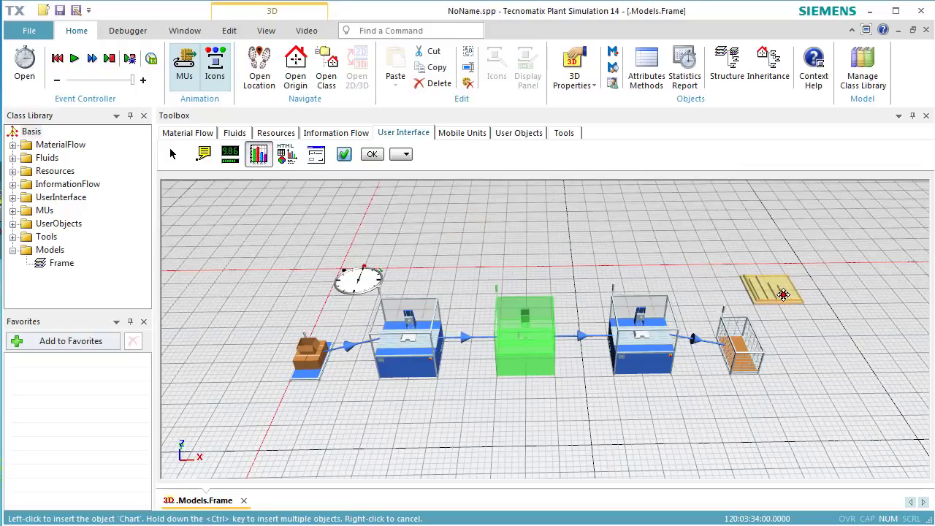
click(782, 295)
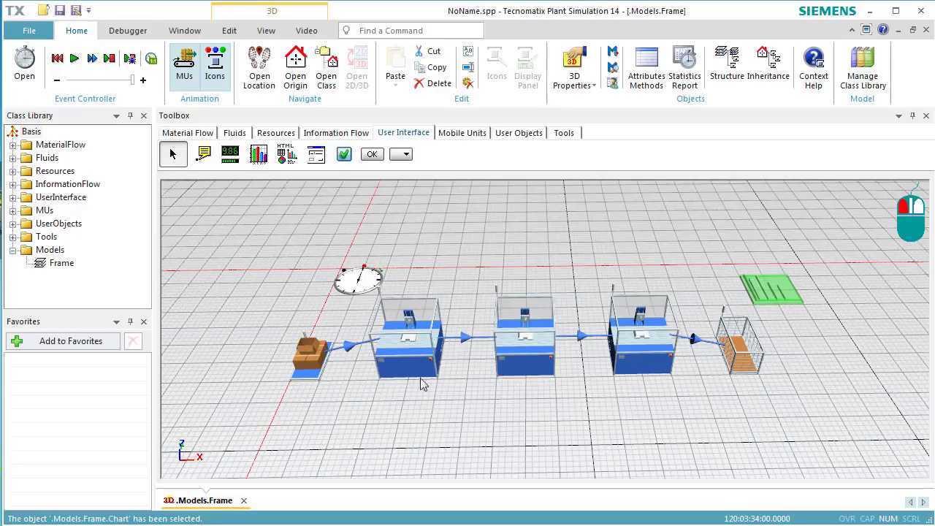
- Add the three SingleProc stations to the chart as channels, using the Resource Statistics type
click(610, 349)
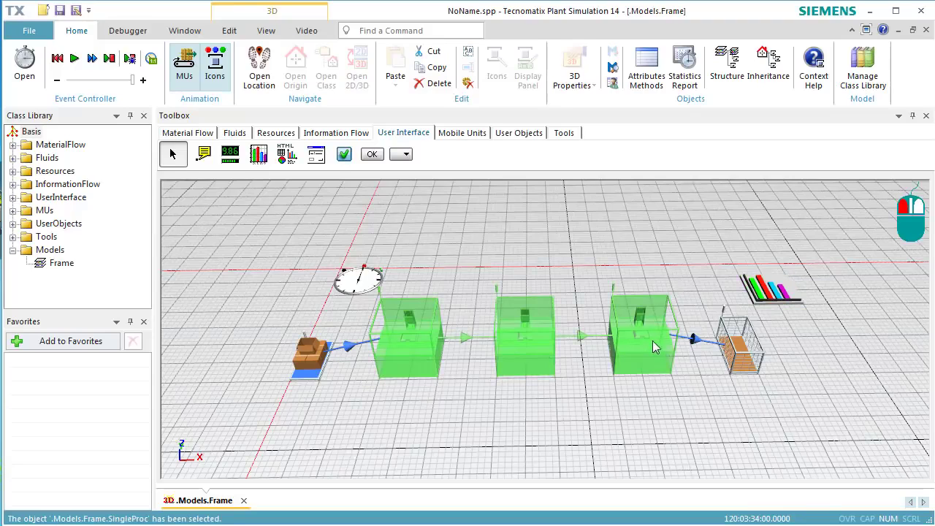
drag(647, 354, 763, 307)
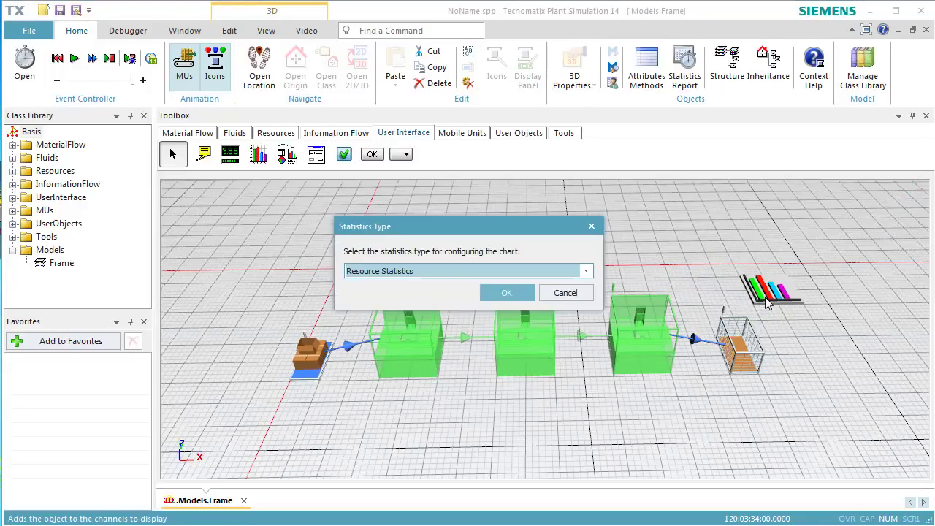
click(512, 292)
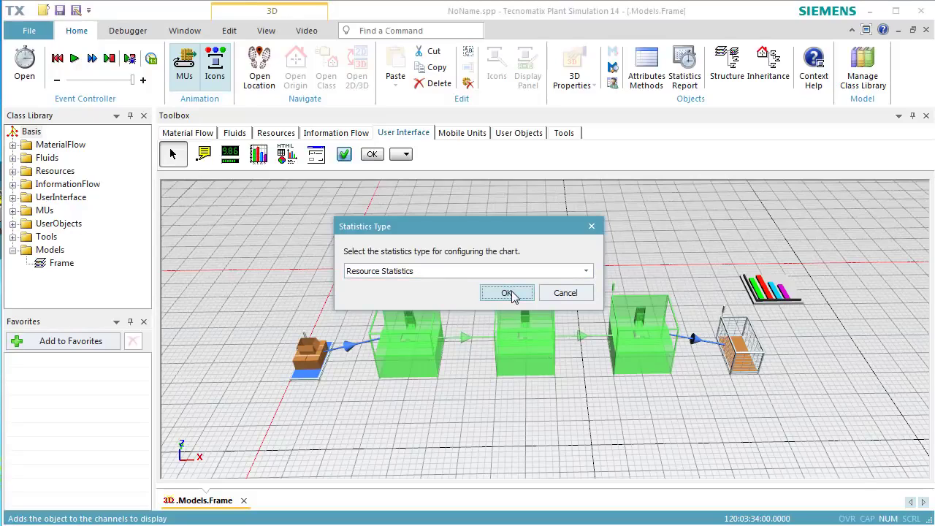
- Confirm Resource Statistics as the statistics type for the chart
click(511, 292)
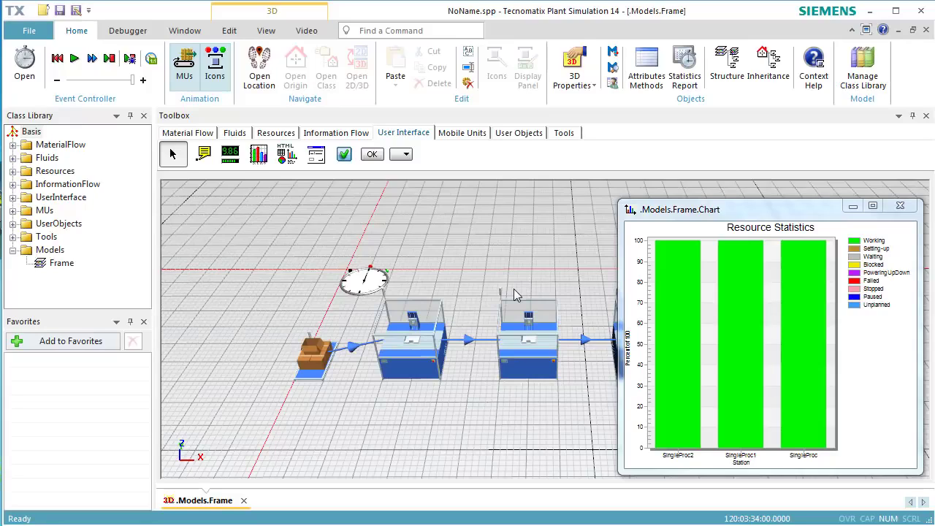
- Open the SingleProc class from the material flow objects and create a new failure for it
click(196, 134)
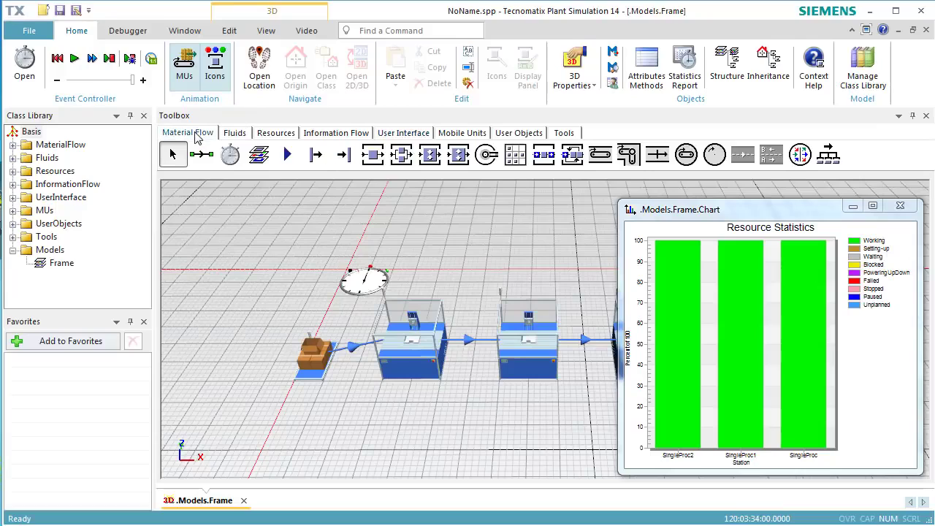
click(370, 158)
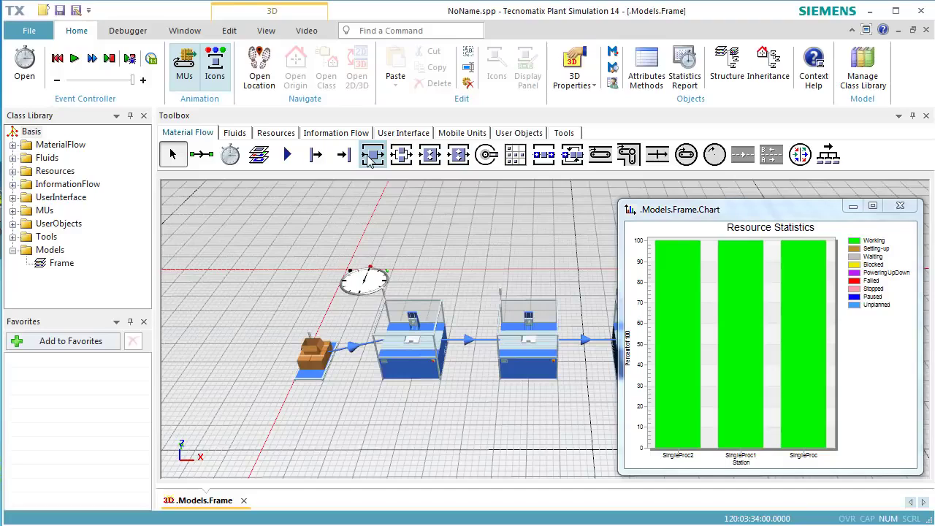
double_click(370, 158)
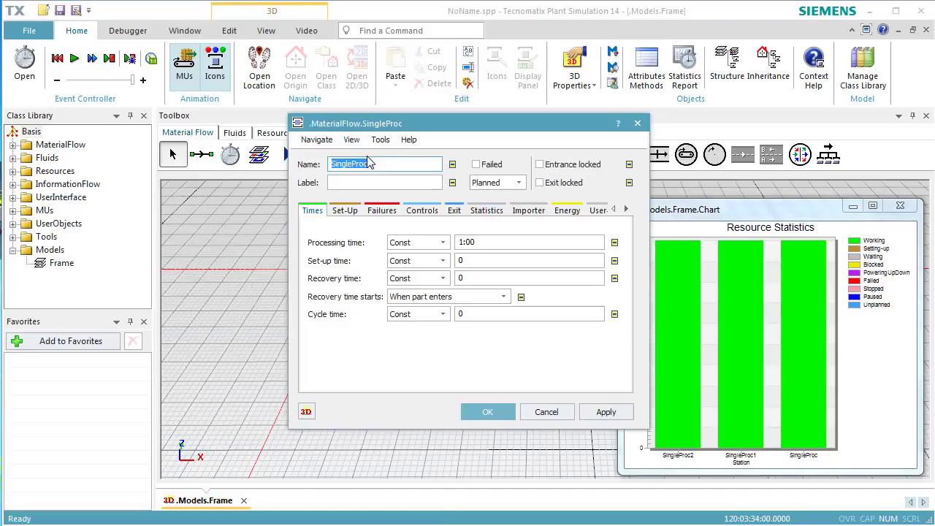
click(382, 214)
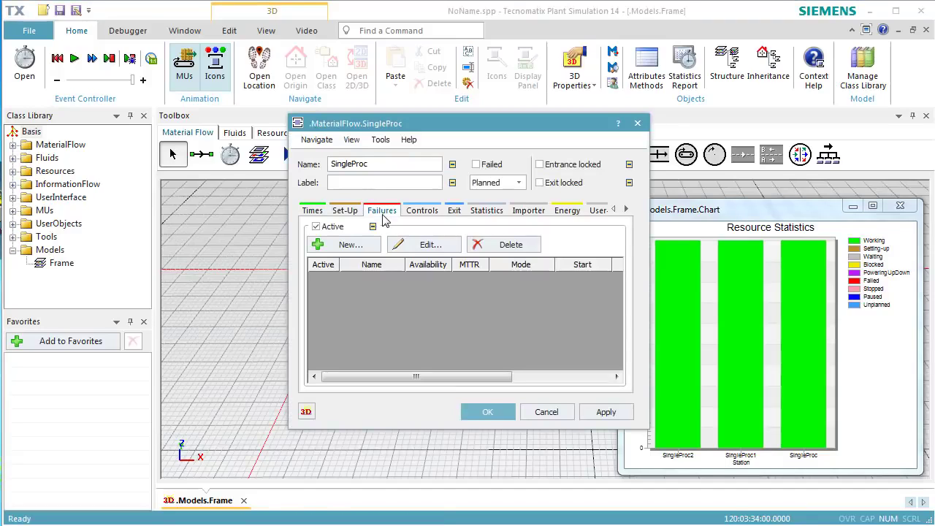
click(351, 245)
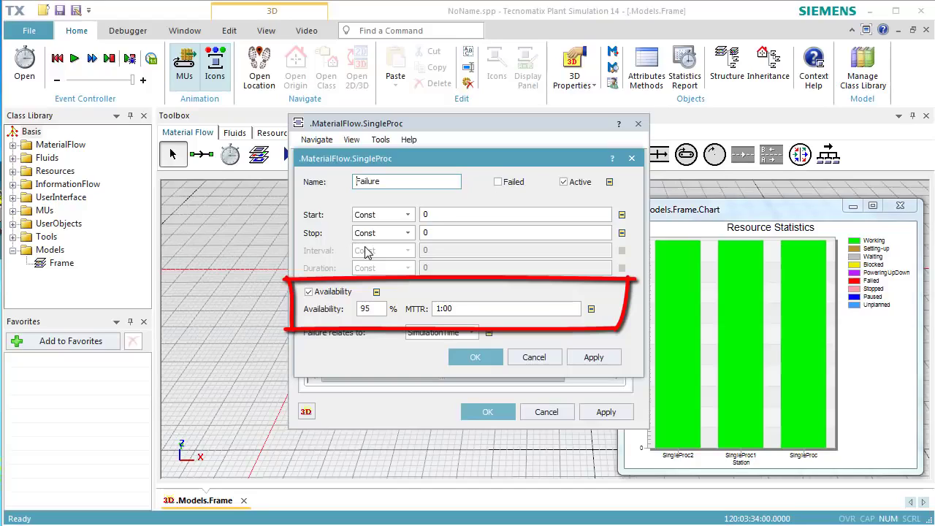
- Set the failure's availability to 90 %, apply it, and confirm the failure and the SingleProc class settings
double_click(379, 307)
text(90)
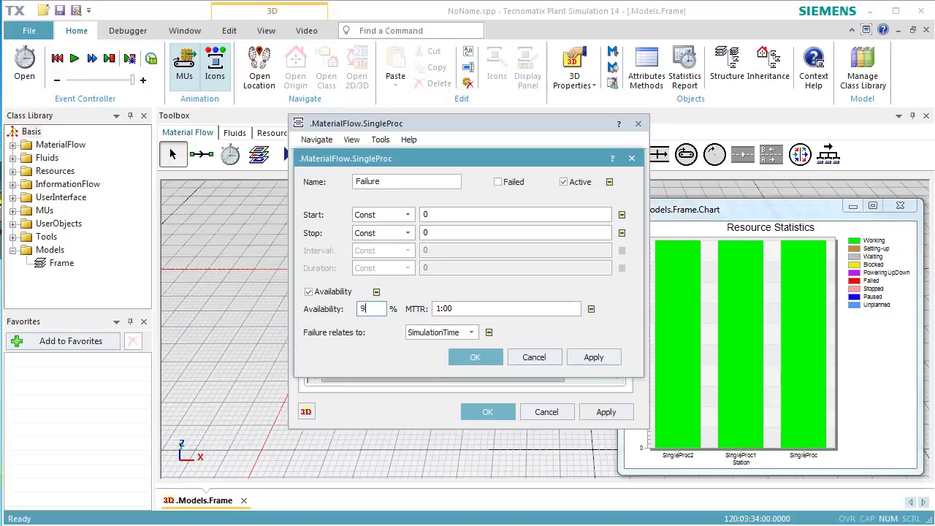
click(577, 359)
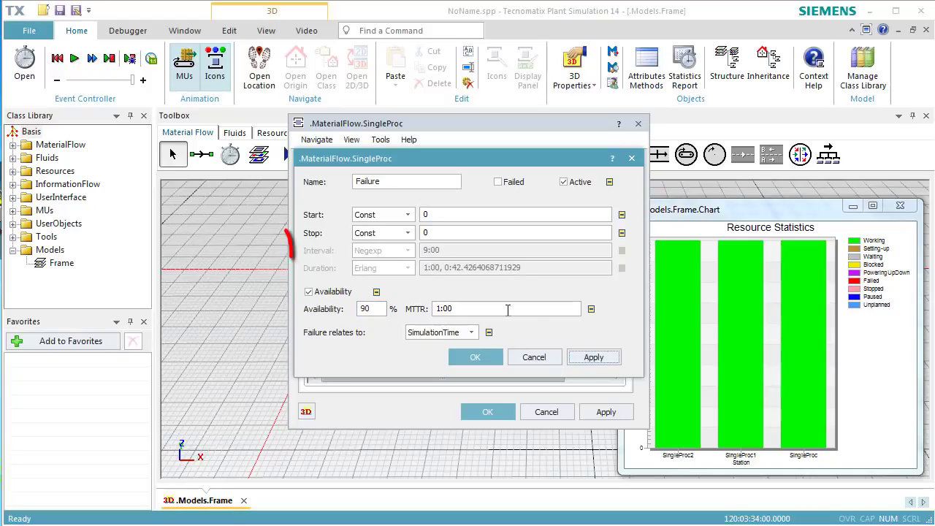
click(471, 358)
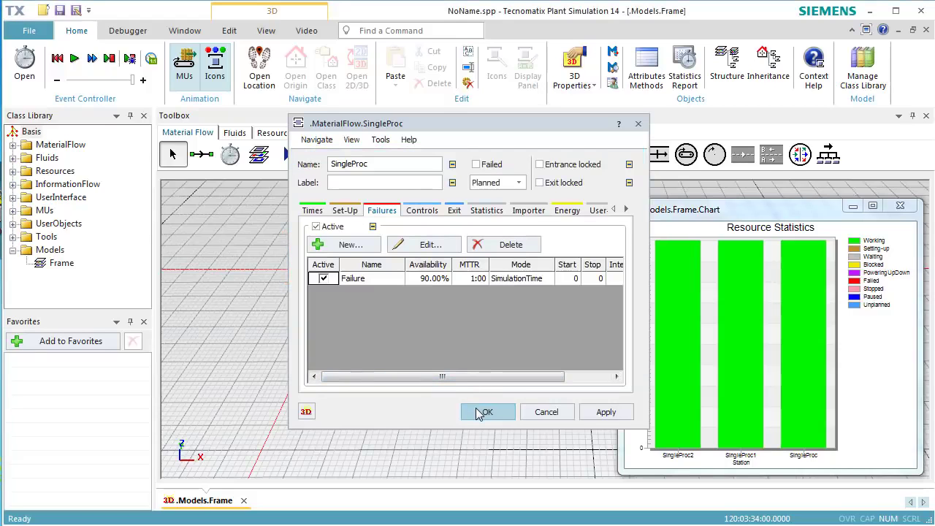
click(486, 412)
- Check the failure settings of the first and second SingleProc stations in the frame, closing each dialog without changes
double_click(415, 372)
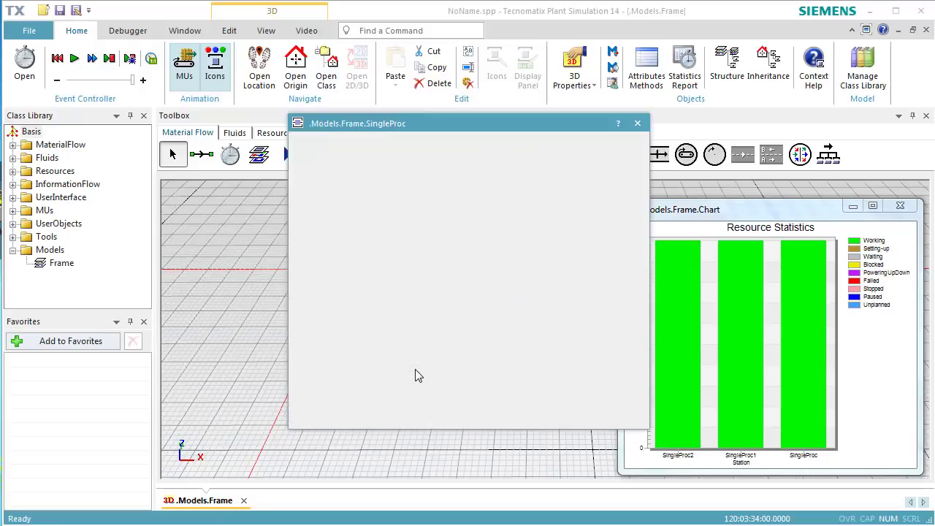
click(393, 212)
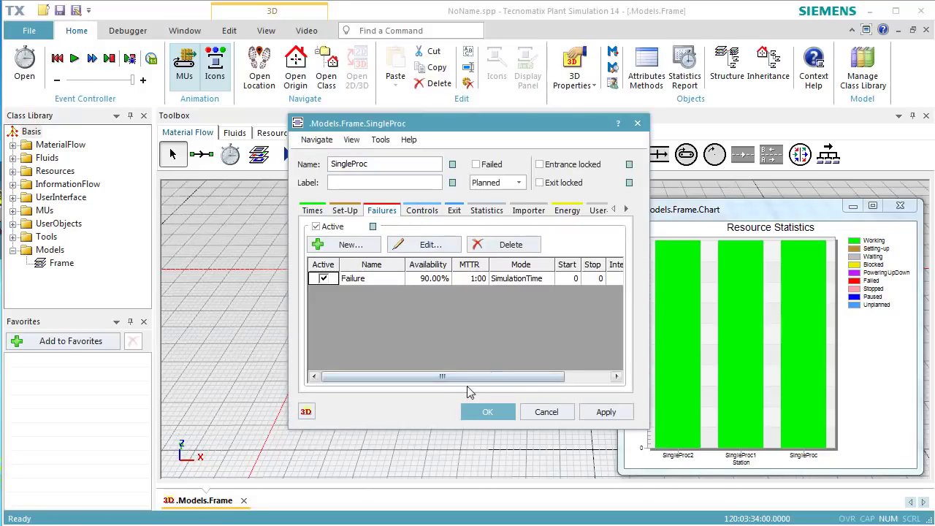
click(544, 414)
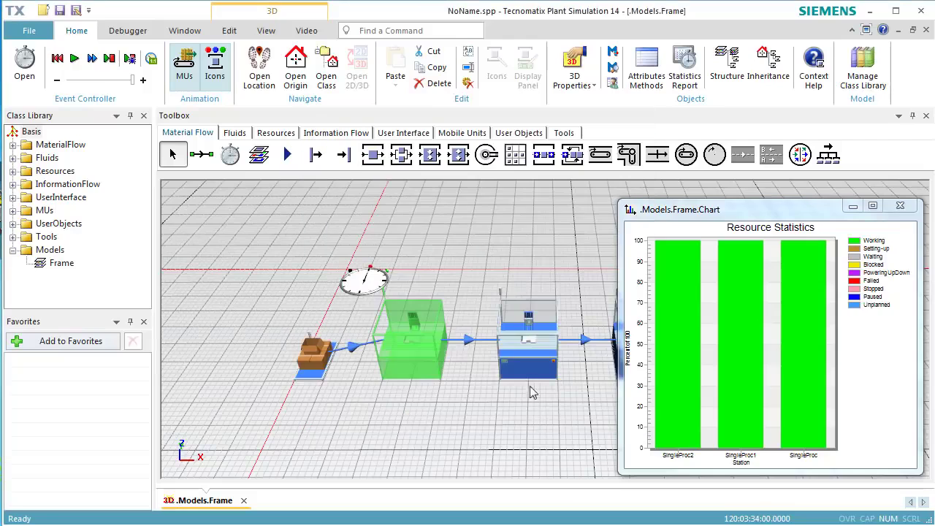
click(537, 365)
double_click(537, 361)
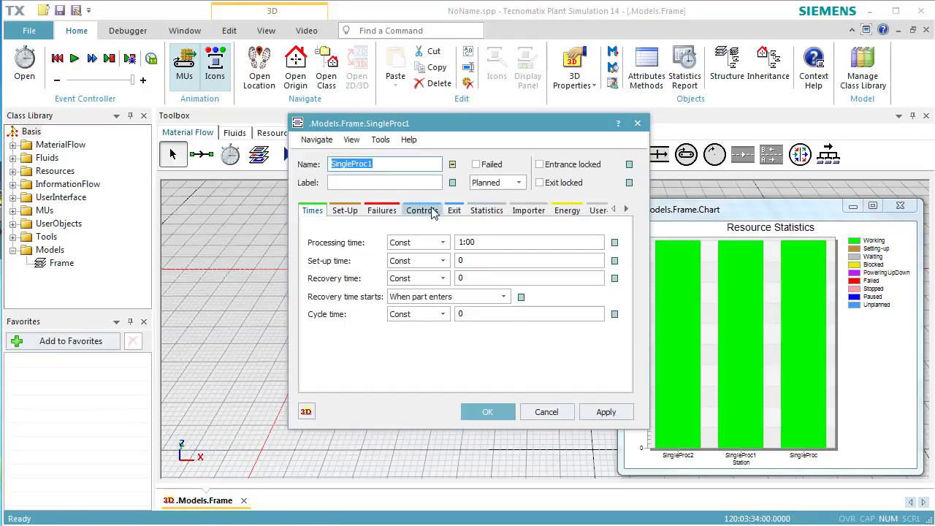
click(385, 212)
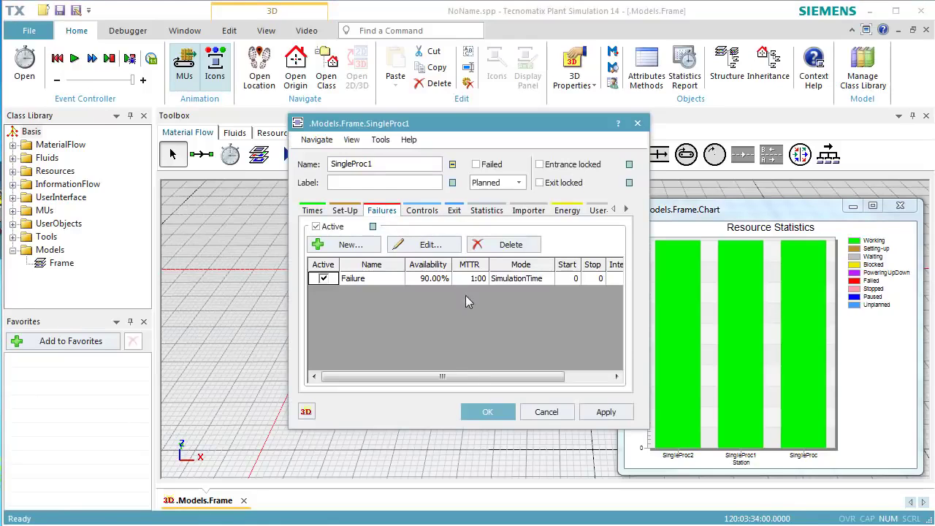
click(545, 412)
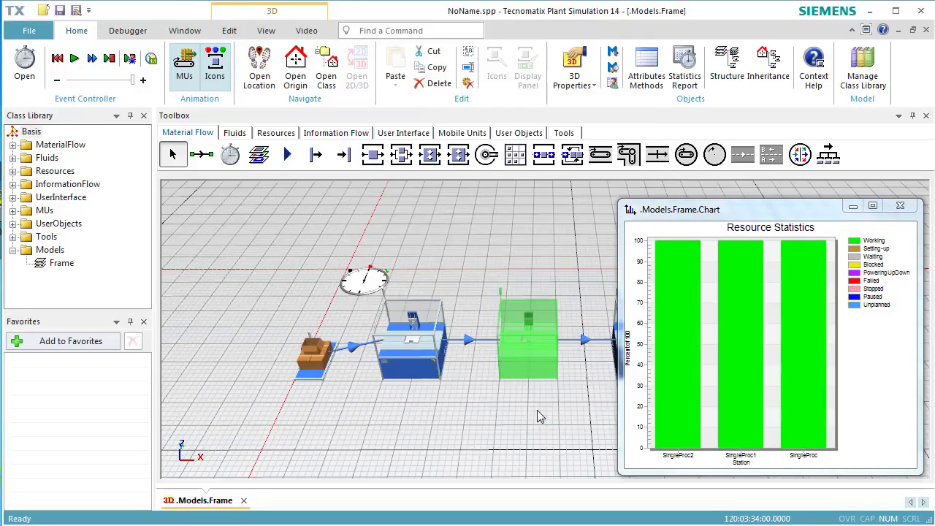
click(537, 417)
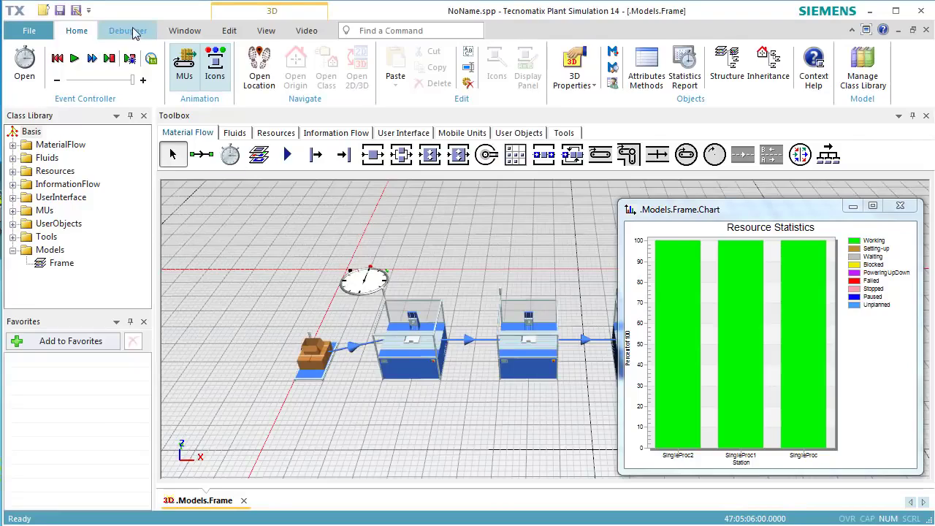
- Reset the simulation, run it to refresh the resource statistics chart, and stop it
click(58, 60)
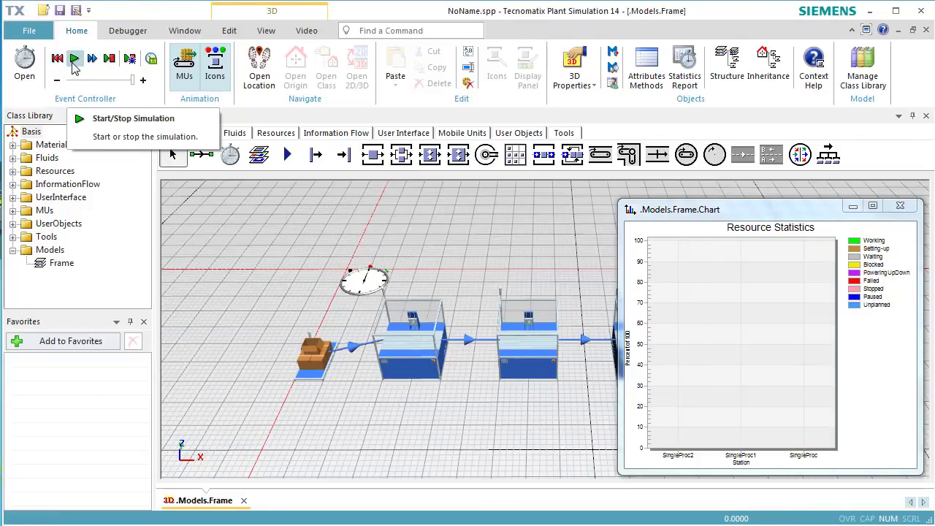
click(73, 60)
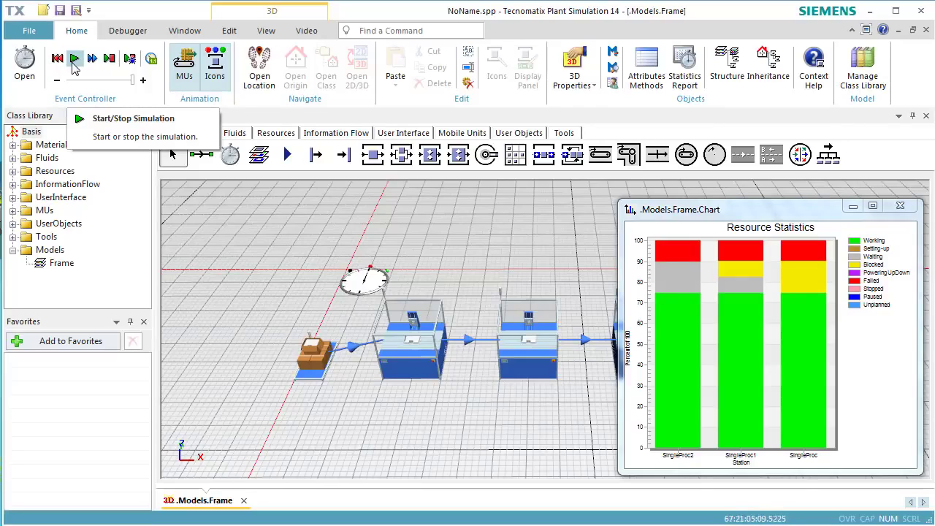
click(74, 61)
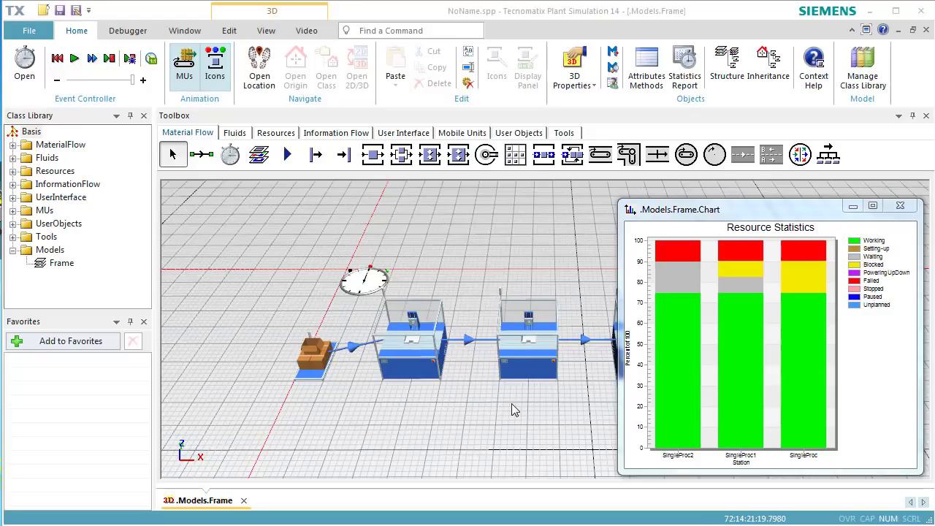
- Examine the Drain's type statistics for the run with failures, and close its dialog
drag(511, 404, 283, 402)
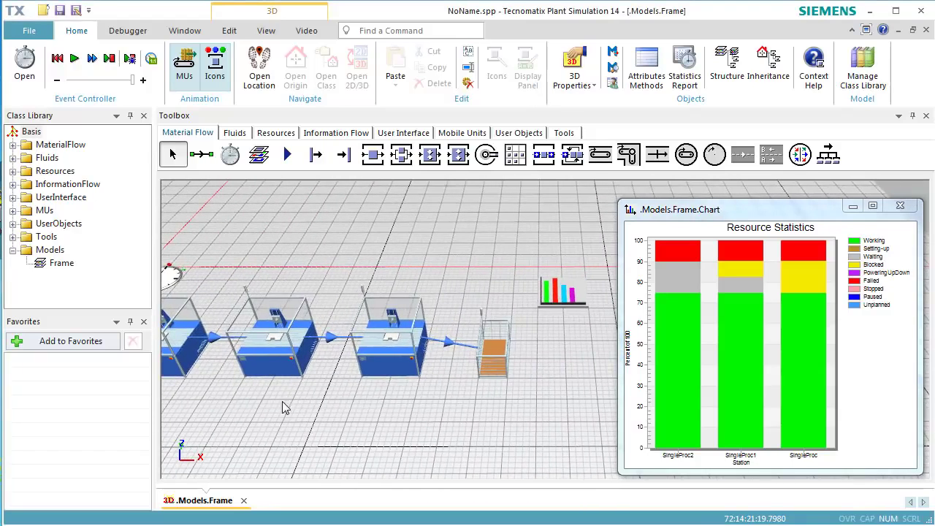
double_click(485, 371)
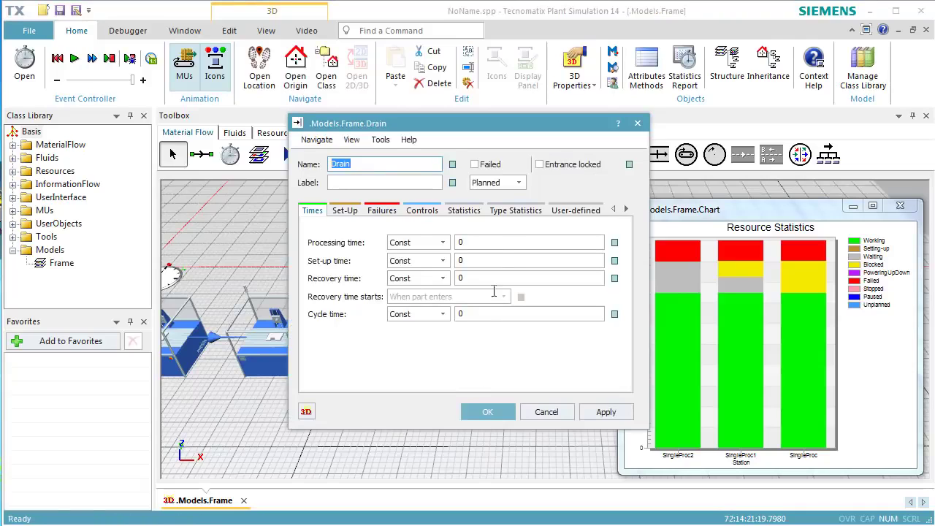
click(505, 212)
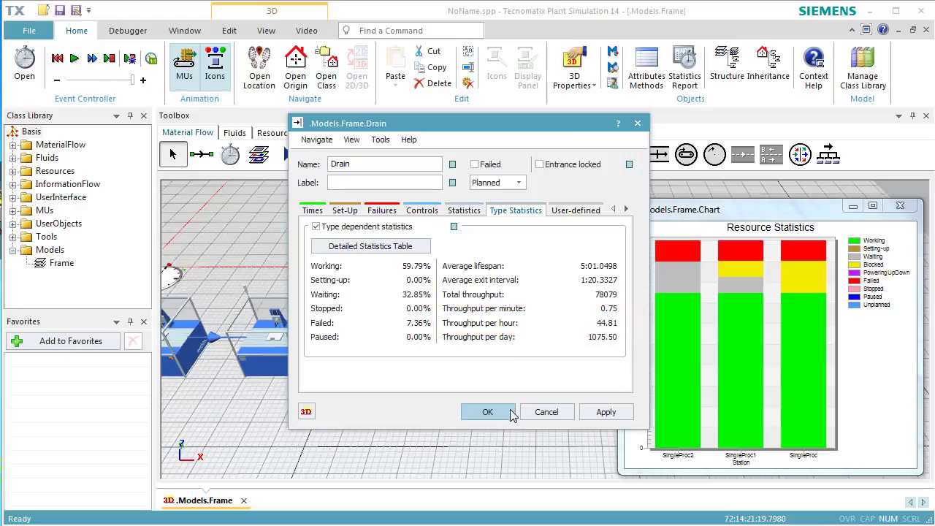
click(487, 412)
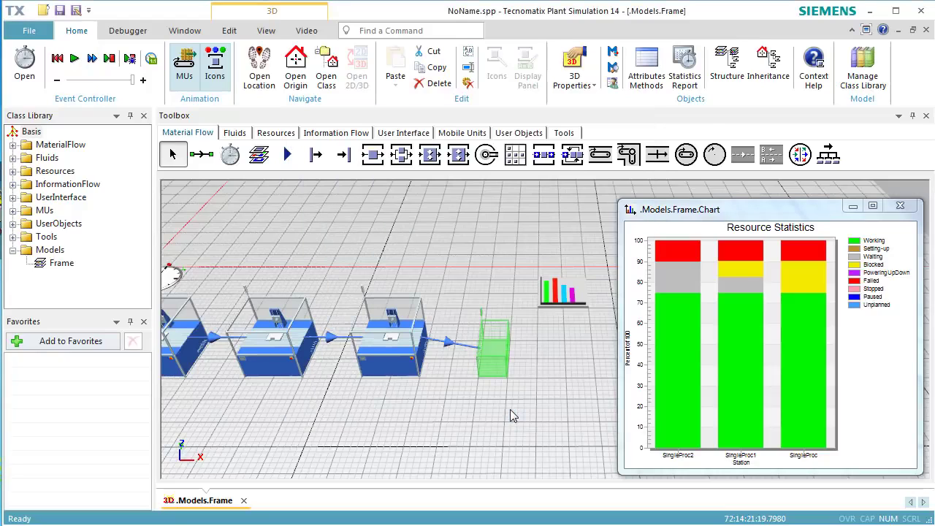